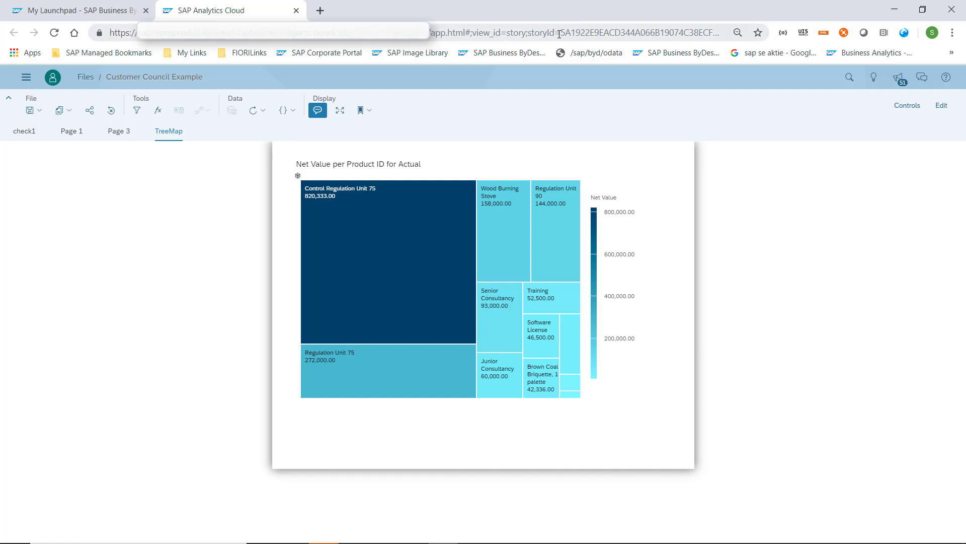
- Check the page ID at the end of the TreeMap story's URL, then go back to My Launchpad
click(561, 33)
key(End)
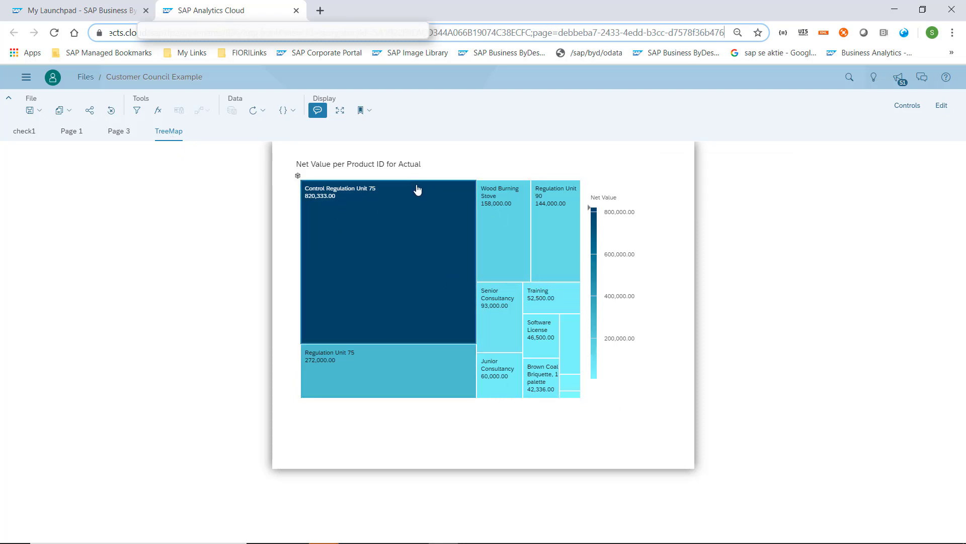
click(114, 11)
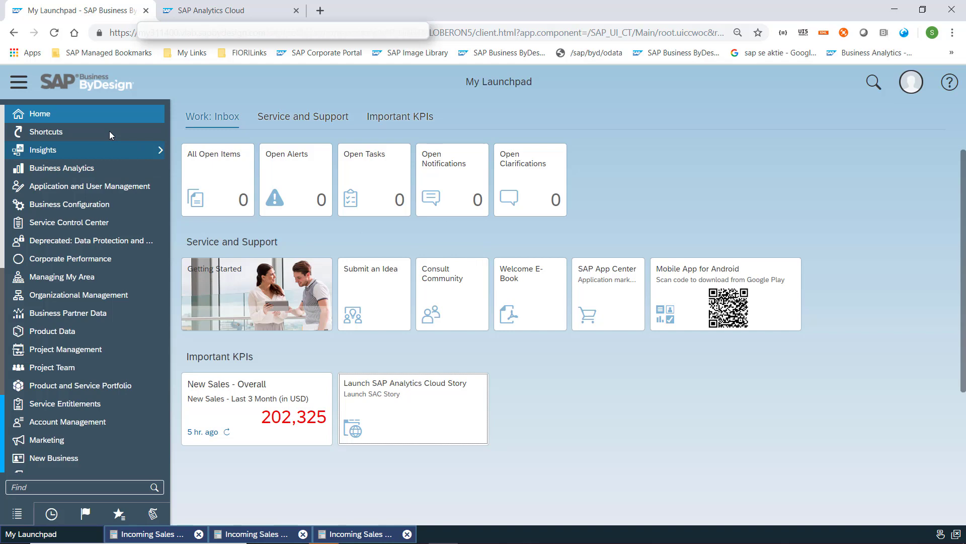
- Open IncomingSalesDashboard from Insights > Manage Dashboards
mouse_move(96, 150)
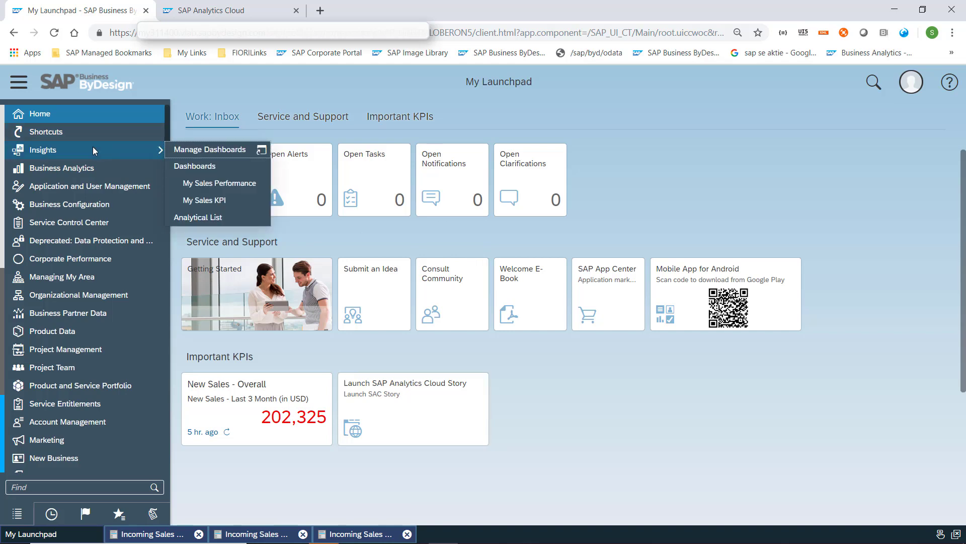
click(200, 151)
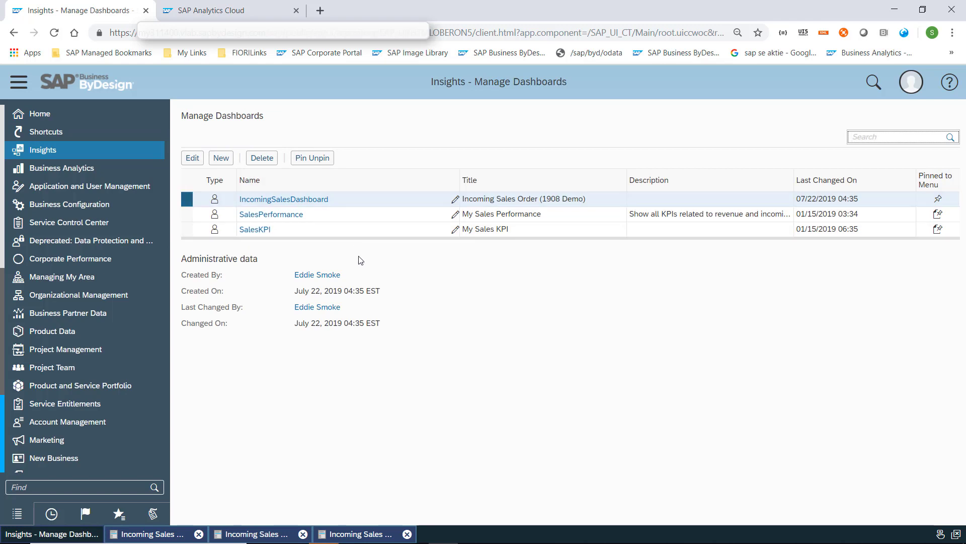
click(284, 200)
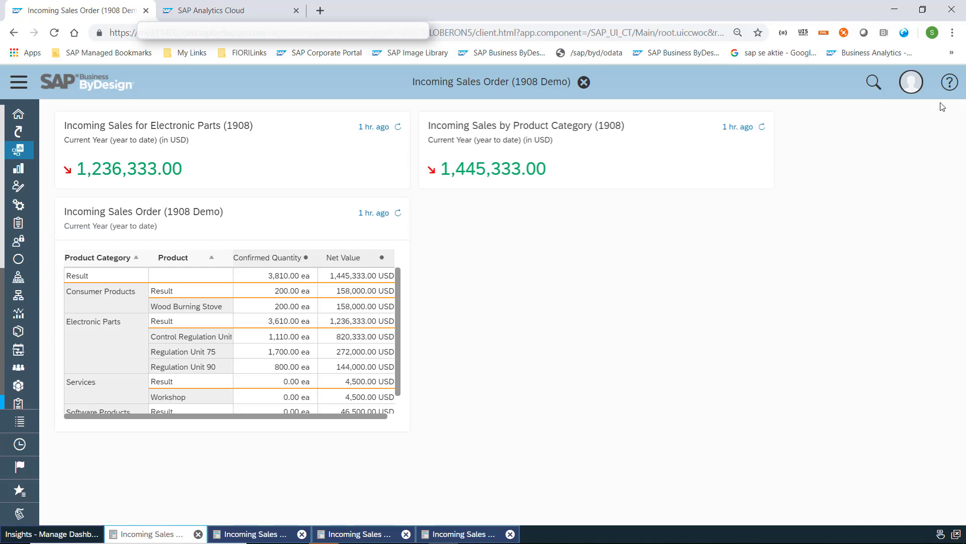
- Enter personalization mode and add the Embed SAC Story mashup card to the dashboard
click(912, 83)
click(875, 106)
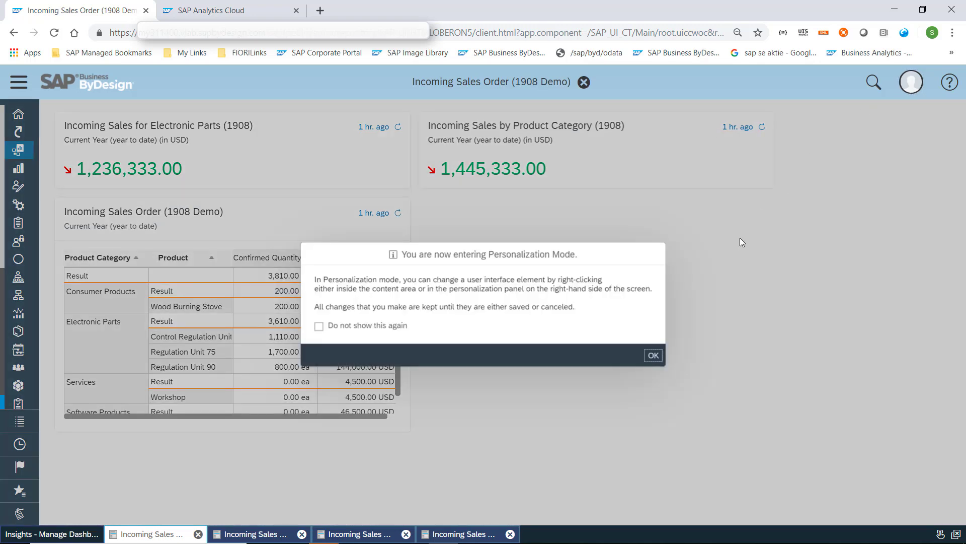
click(654, 355)
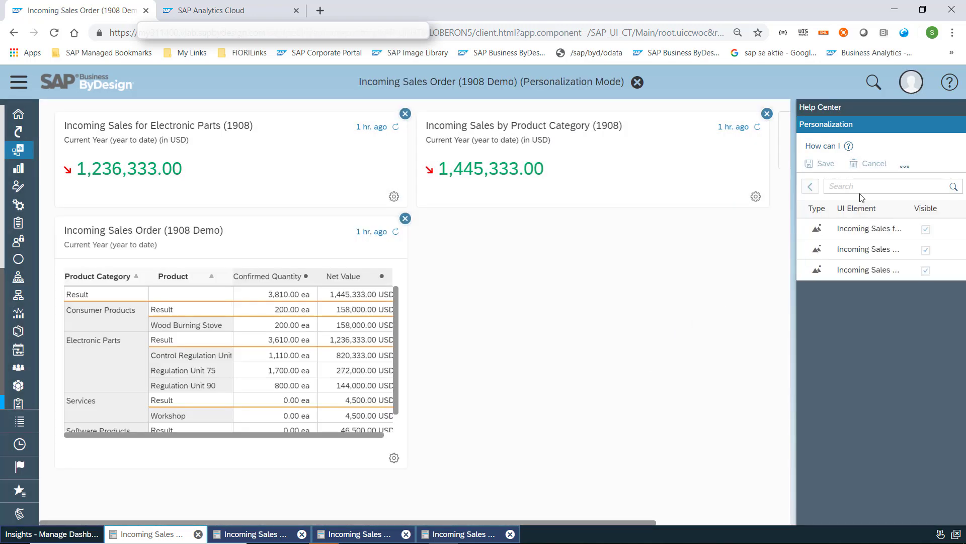
click(948, 89)
click(870, 141)
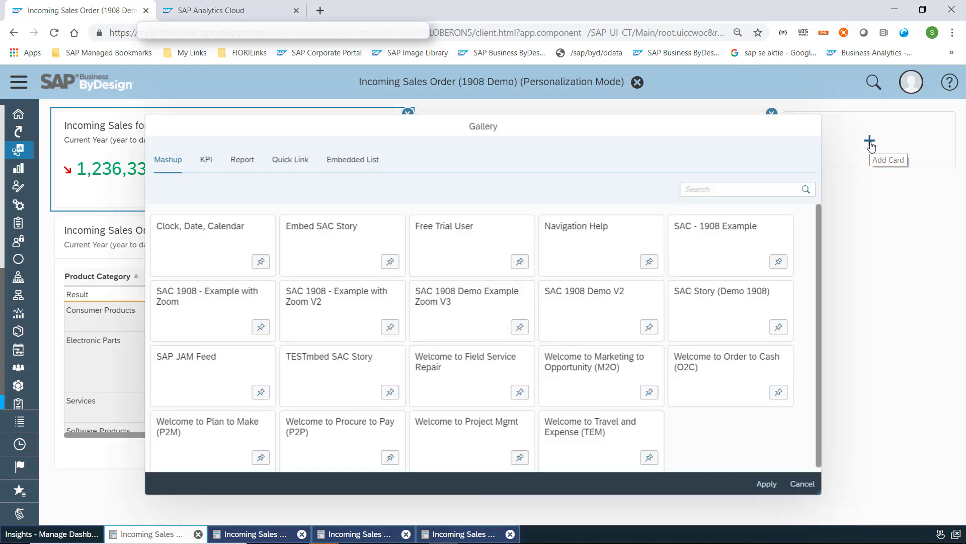
click(389, 262)
click(765, 484)
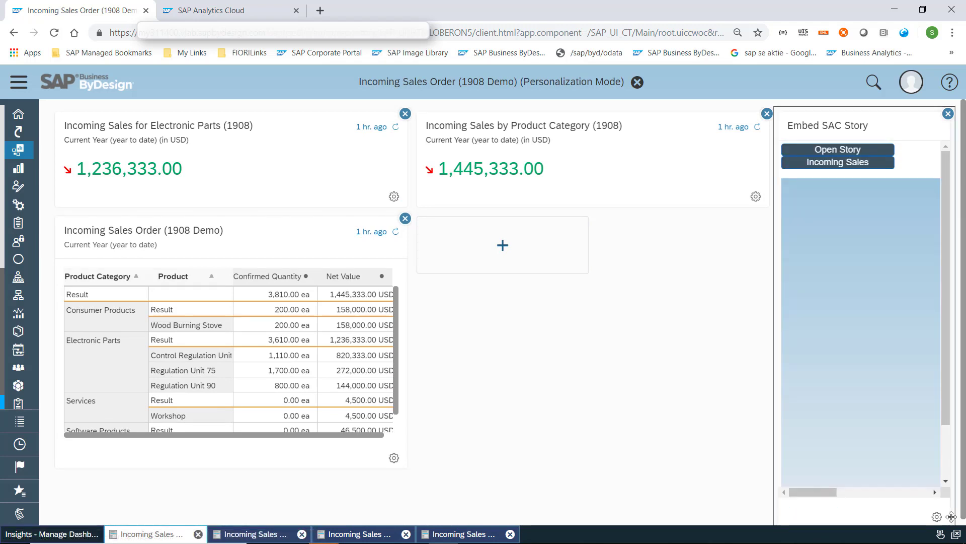
- Set the Embed SAC Story card width to Wide
click(937, 518)
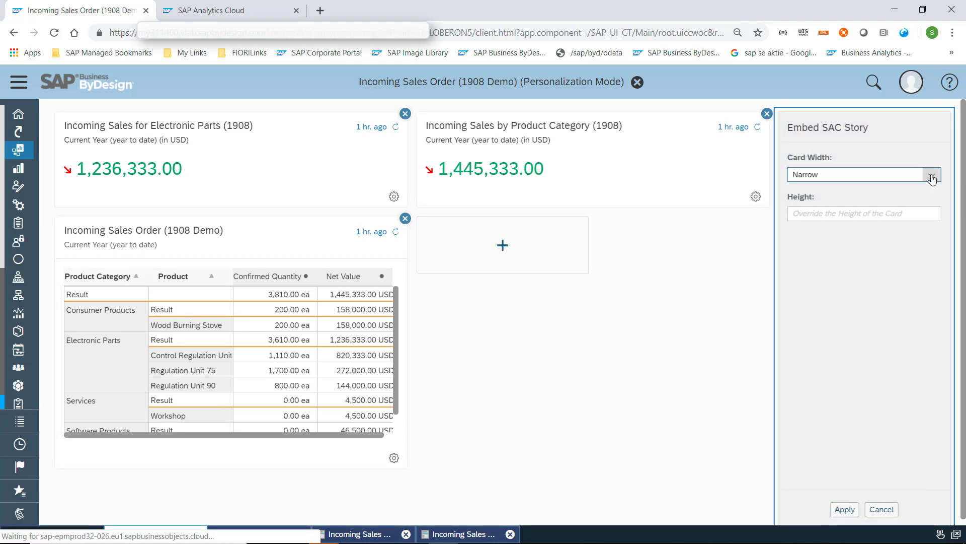
click(931, 174)
click(867, 228)
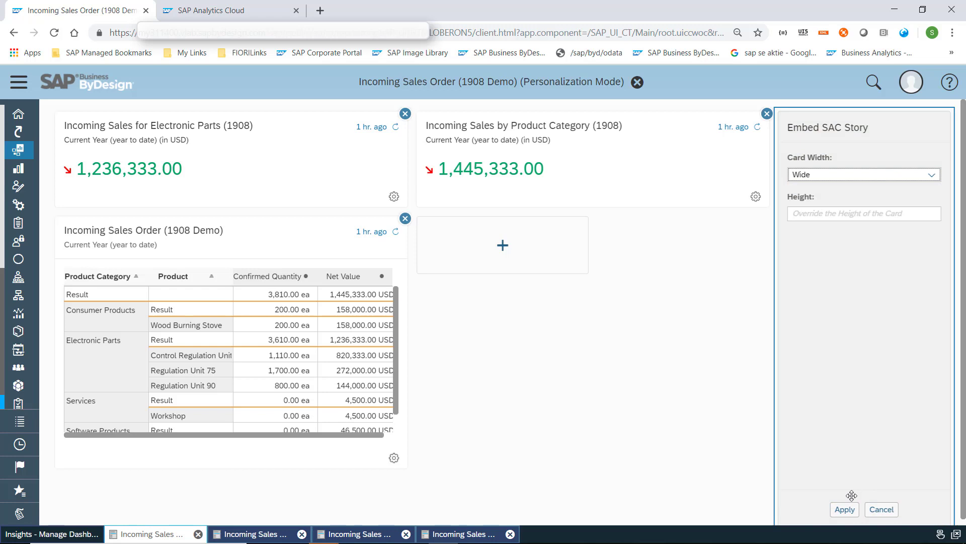
click(845, 510)
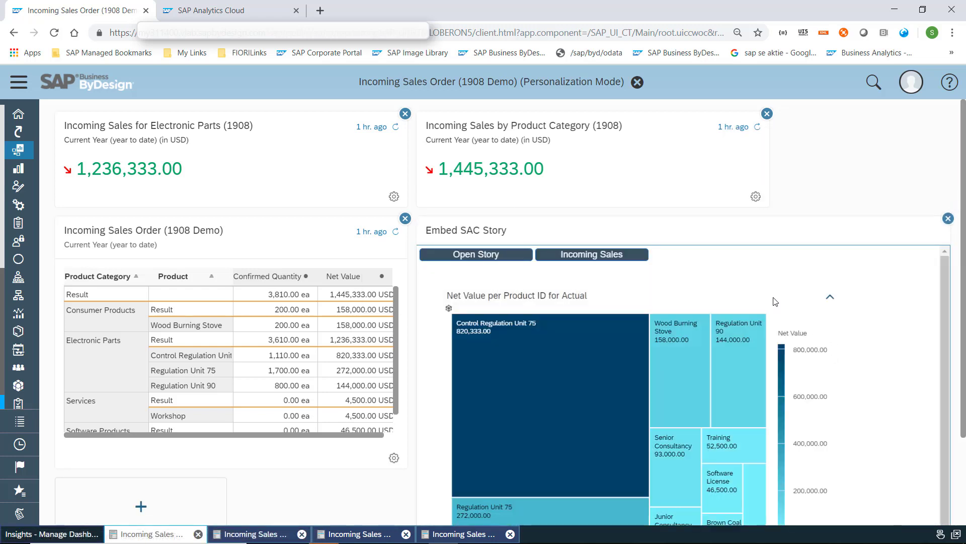
- Save the personalization changes and stop personalization mode
click(949, 81)
click(821, 164)
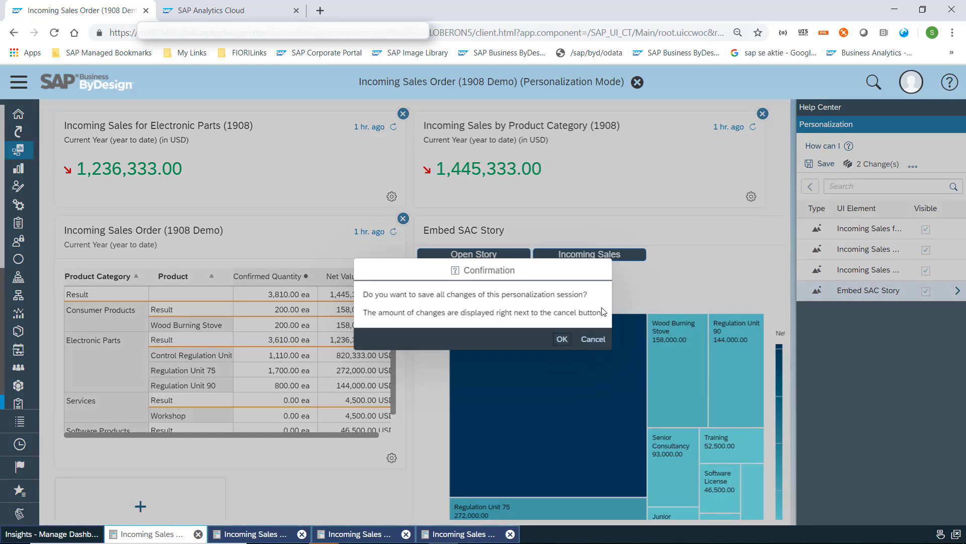
click(561, 339)
click(911, 82)
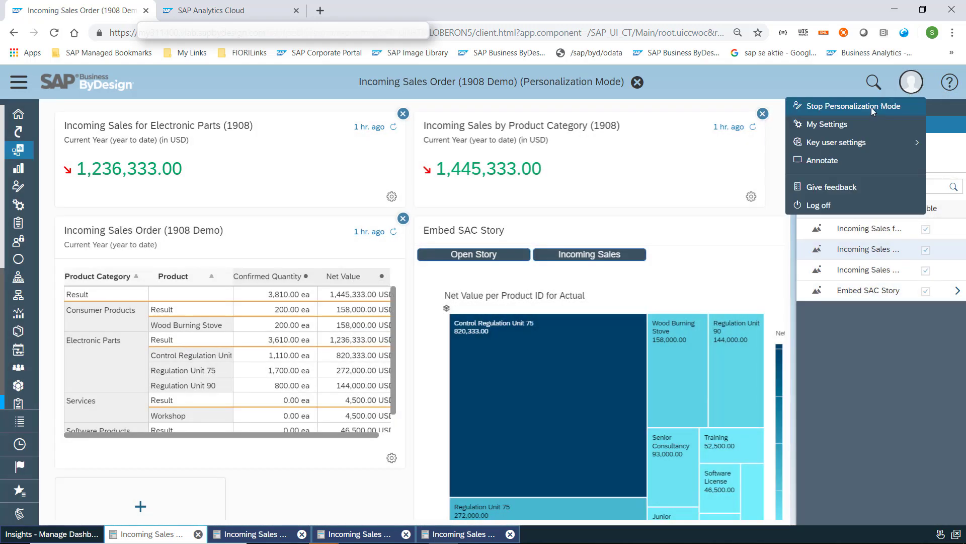
click(871, 106)
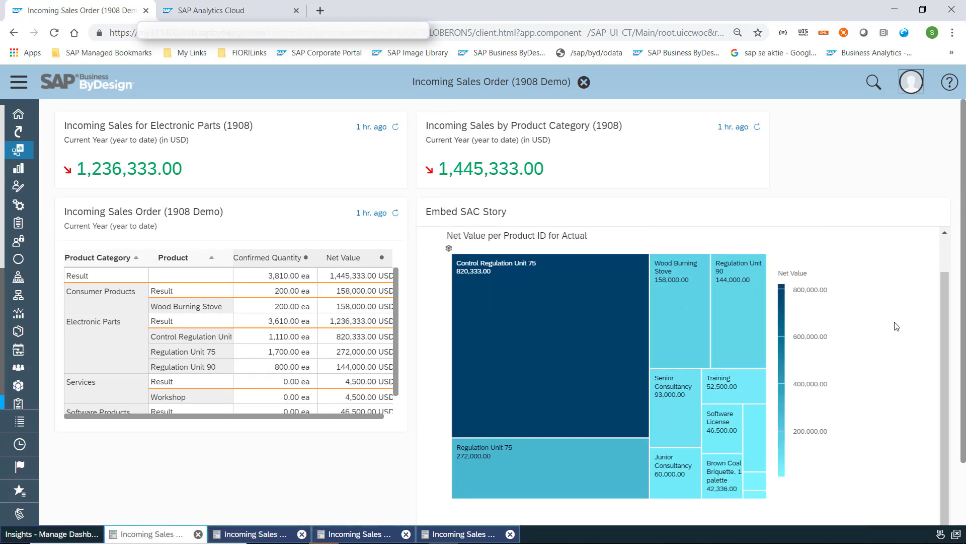
- Open the Customer Council Example story in Analytics Cloud through the card's Incoming Sales link
scroll(895, 328, down, 1)
scroll(866, 383, up, 1)
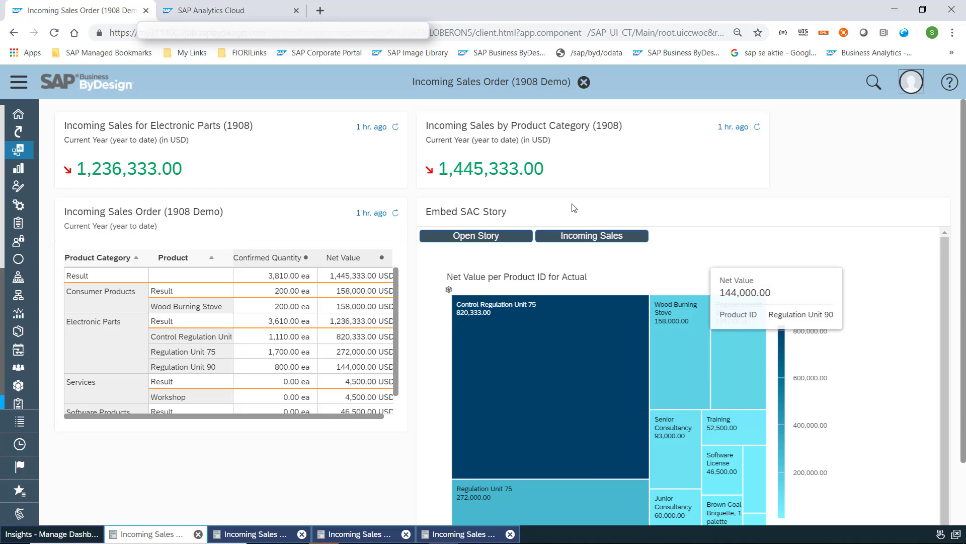
scroll(806, 312, down, 2)
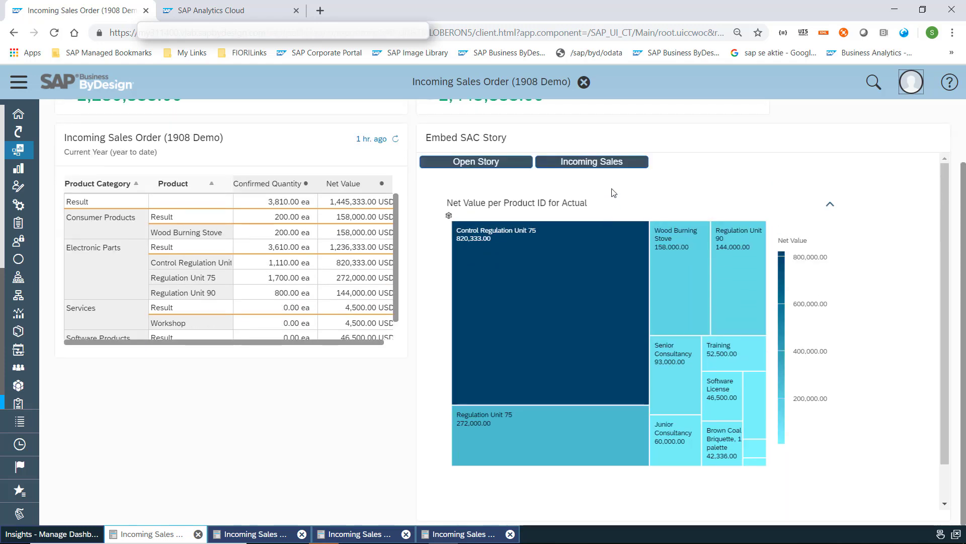
scroll(602, 225, up, 2)
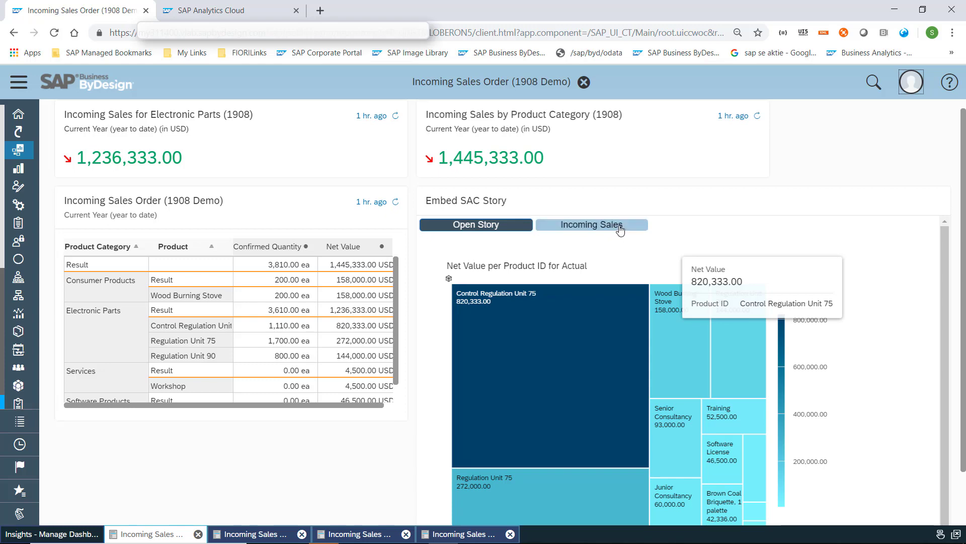
click(620, 226)
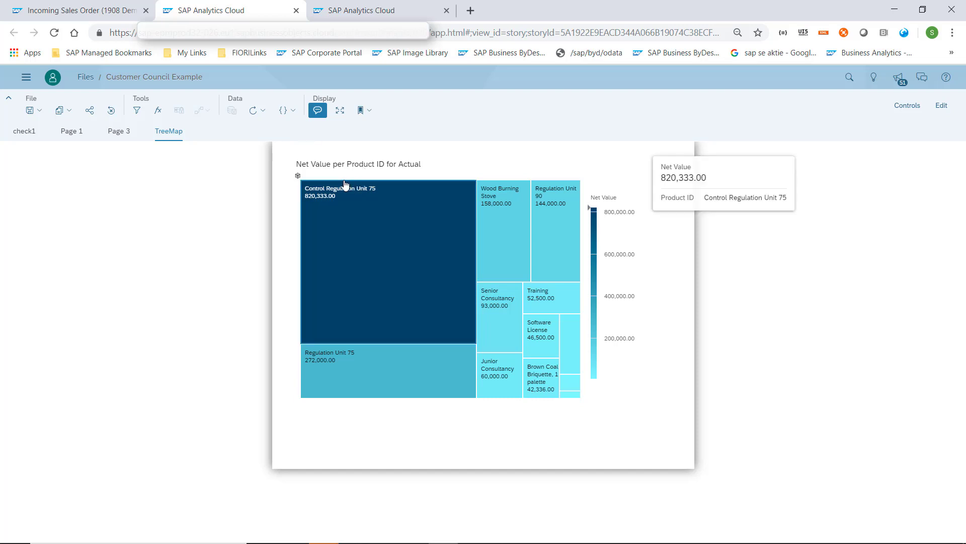
- Put the story in edit mode and add a new canvas page with a Heat Map chart
click(941, 105)
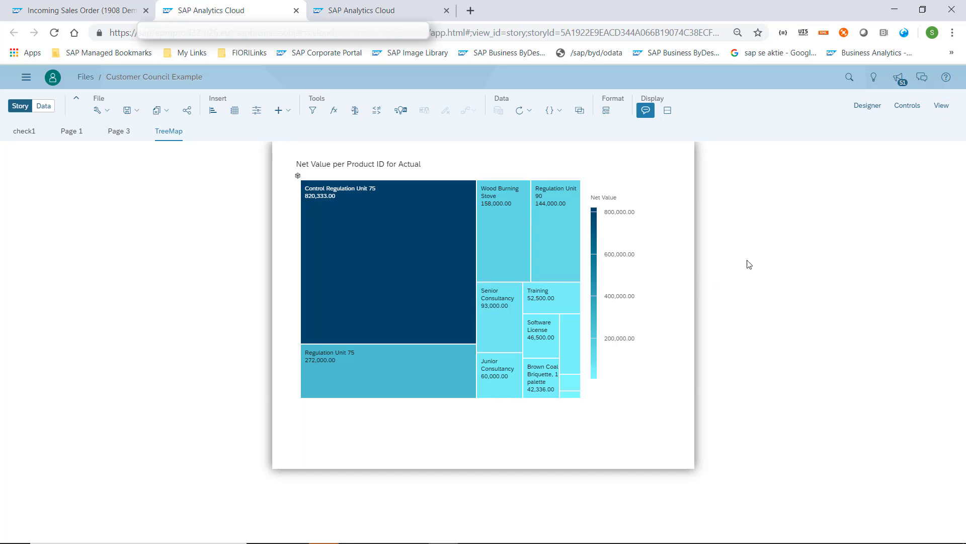
click(867, 105)
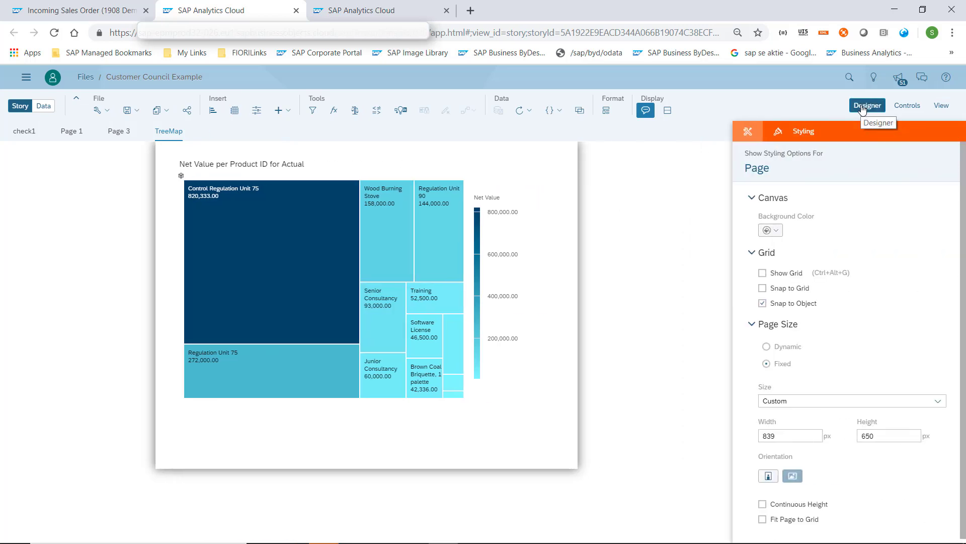
click(213, 132)
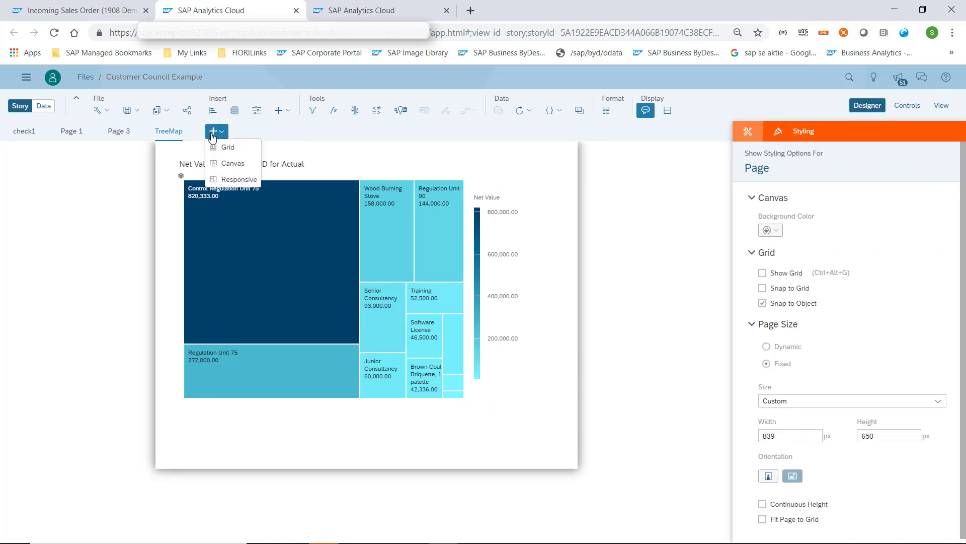
click(229, 164)
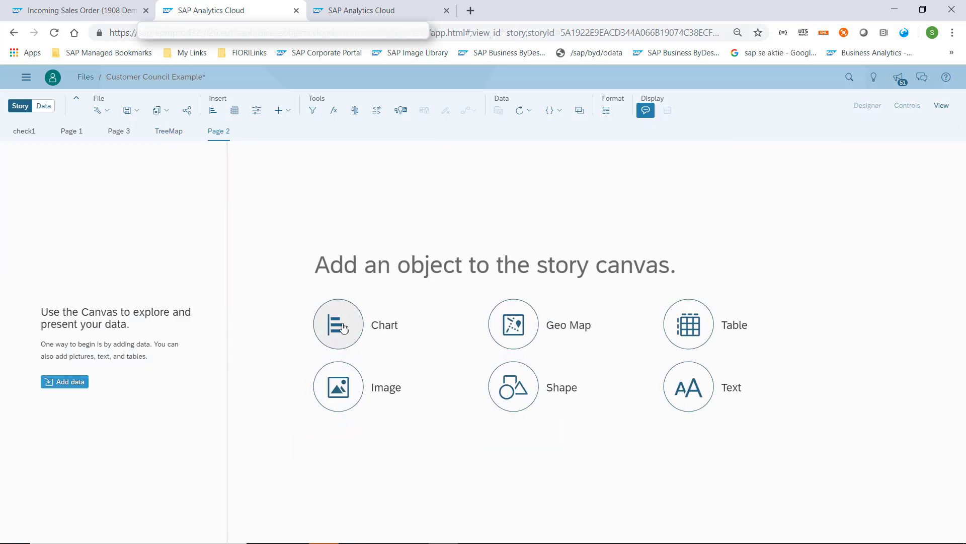
click(341, 326)
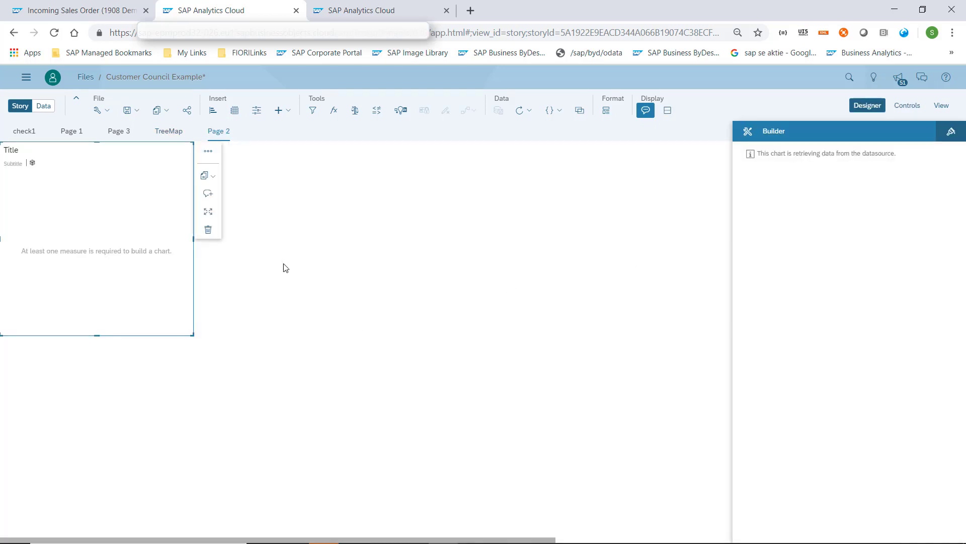
click(891, 250)
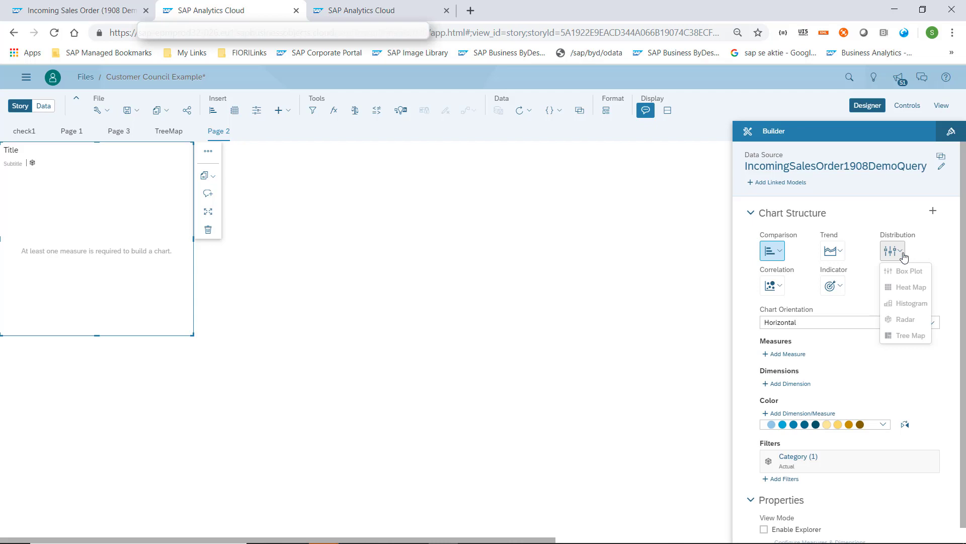
click(903, 286)
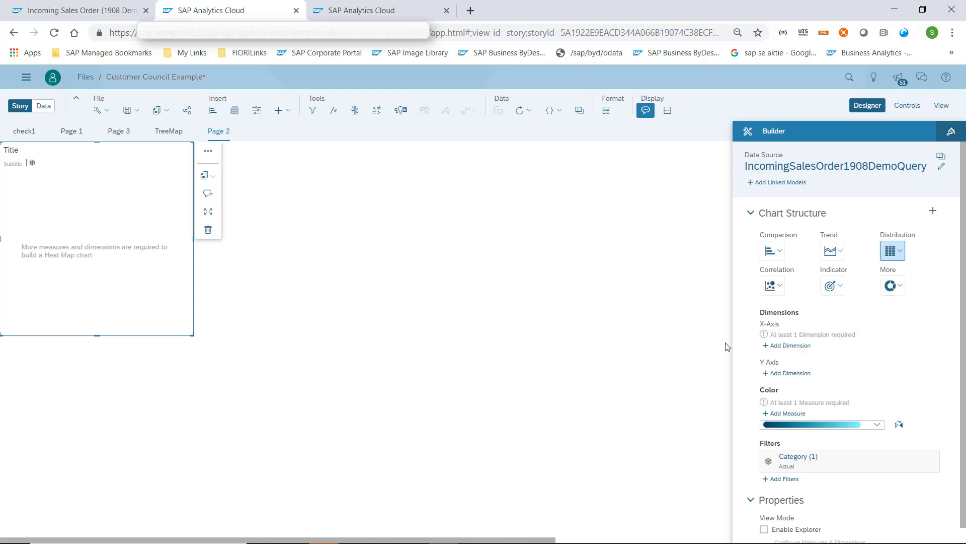
- Map Product ID to X-Axis, Month/Calendar Year ID to Y-Axis and Net Value to Color
mouse_move(804, 174)
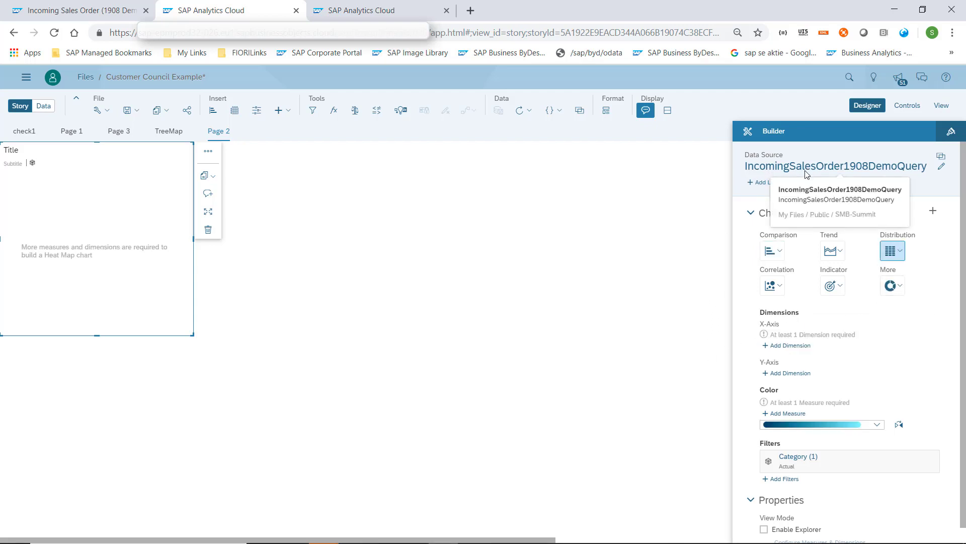
click(783, 346)
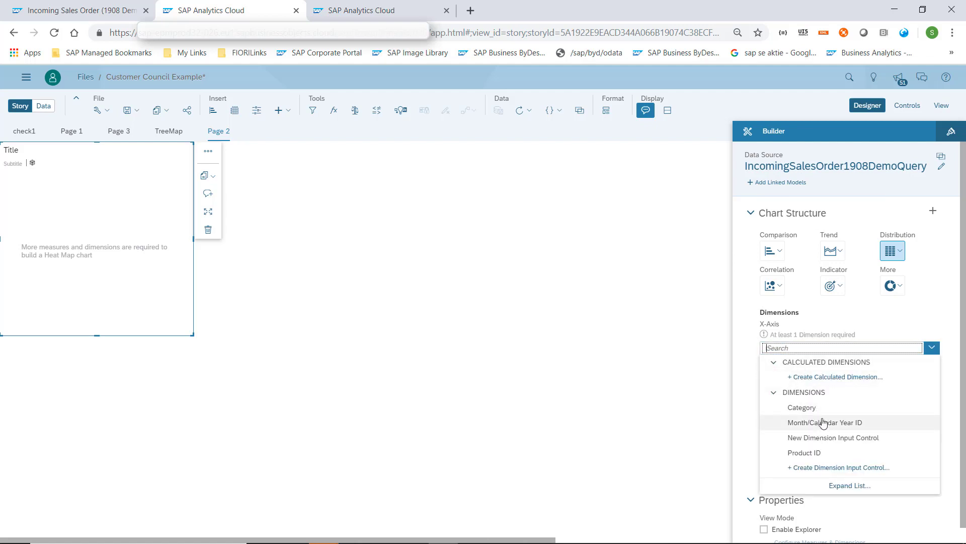
click(815, 453)
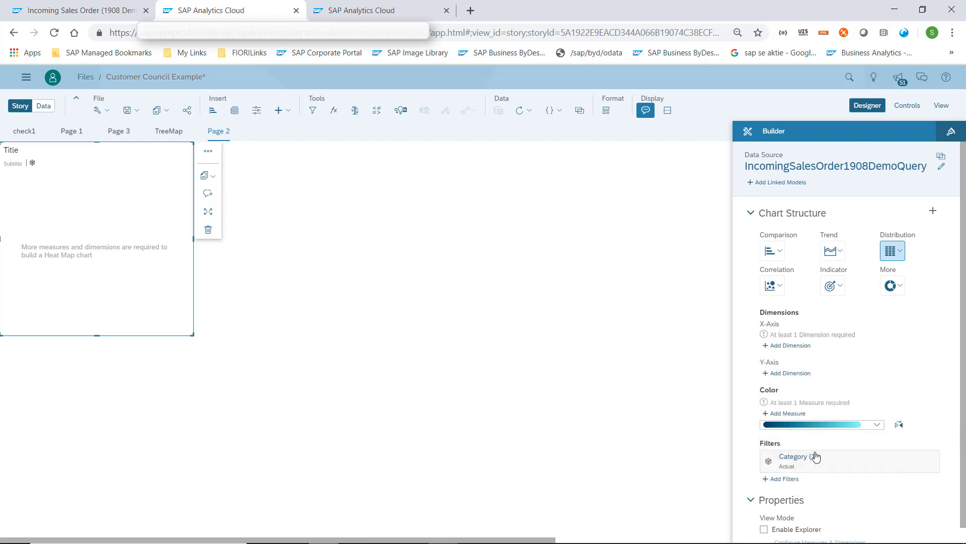
click(792, 371)
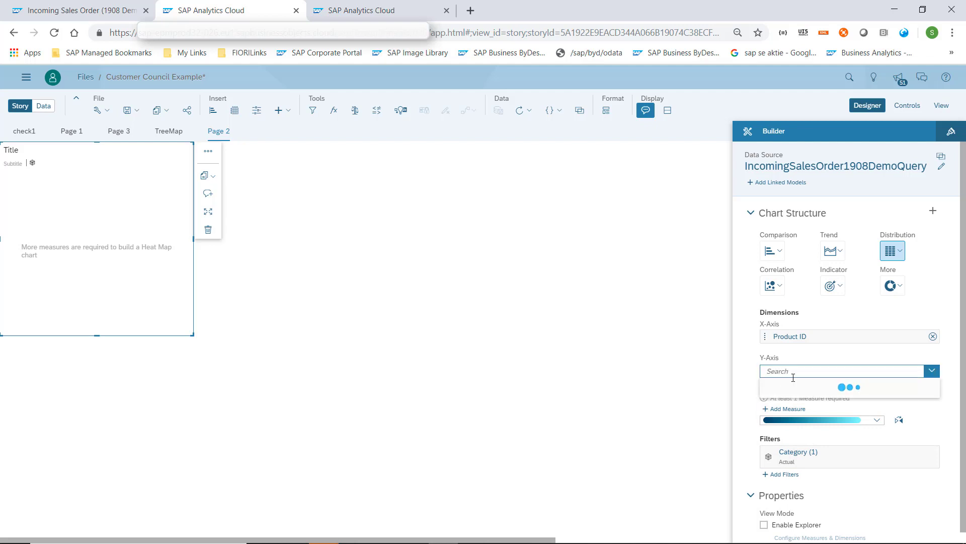
click(820, 447)
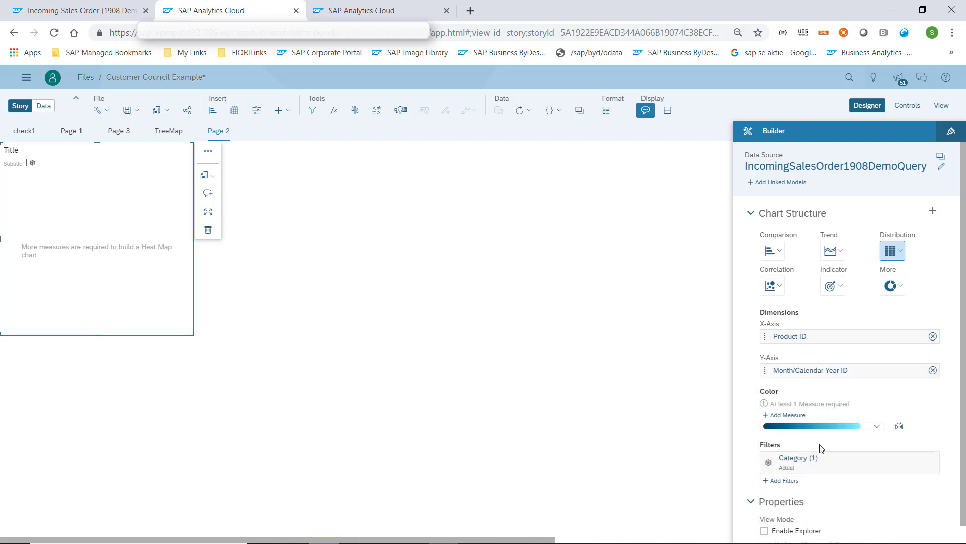
click(792, 482)
click(787, 416)
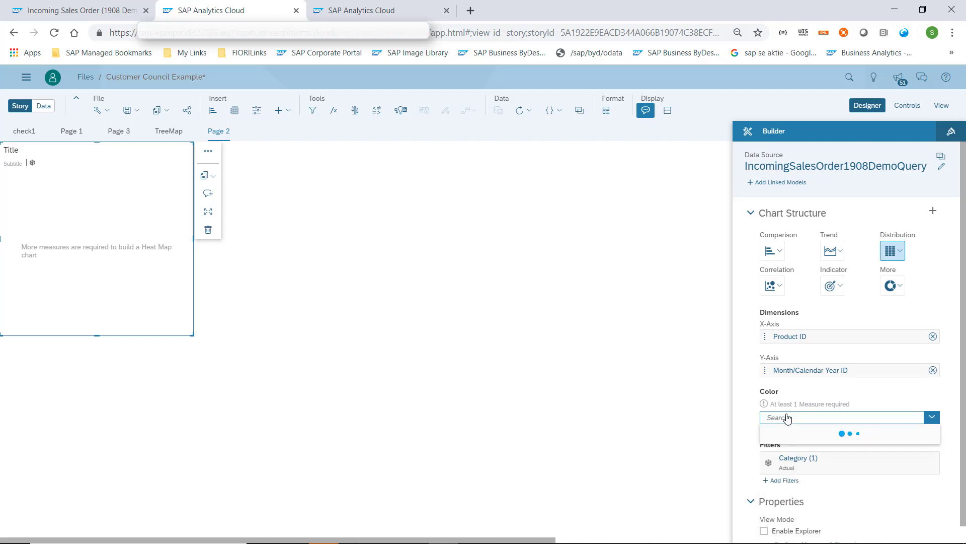
click(813, 493)
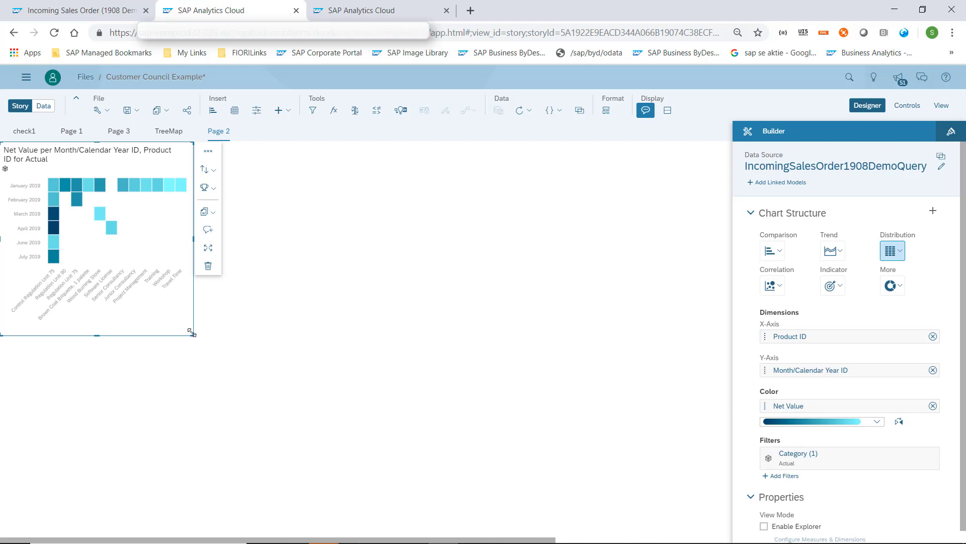
- Enlarge the heat map and apply the red-yellow-green palette, reversed so high values are green
drag(192, 334, 428, 481)
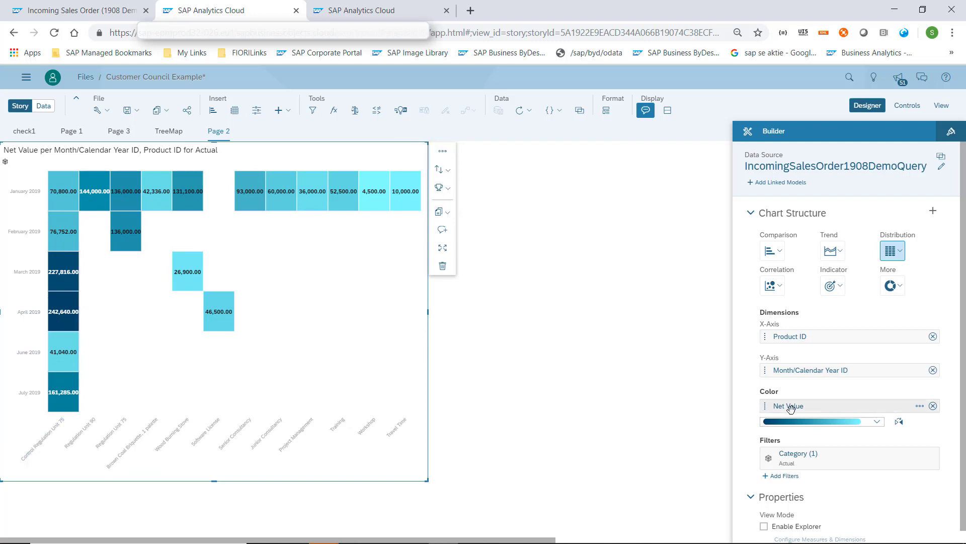
click(877, 421)
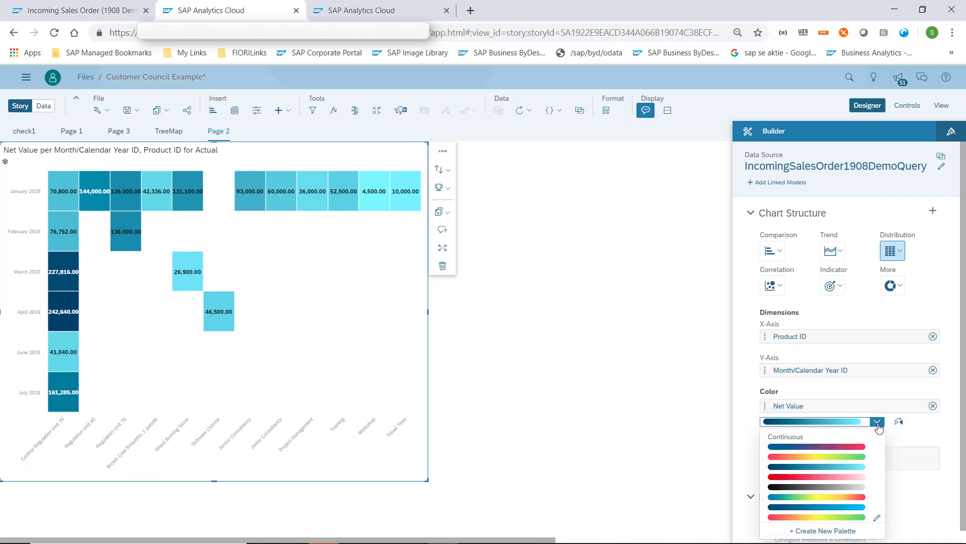
click(857, 517)
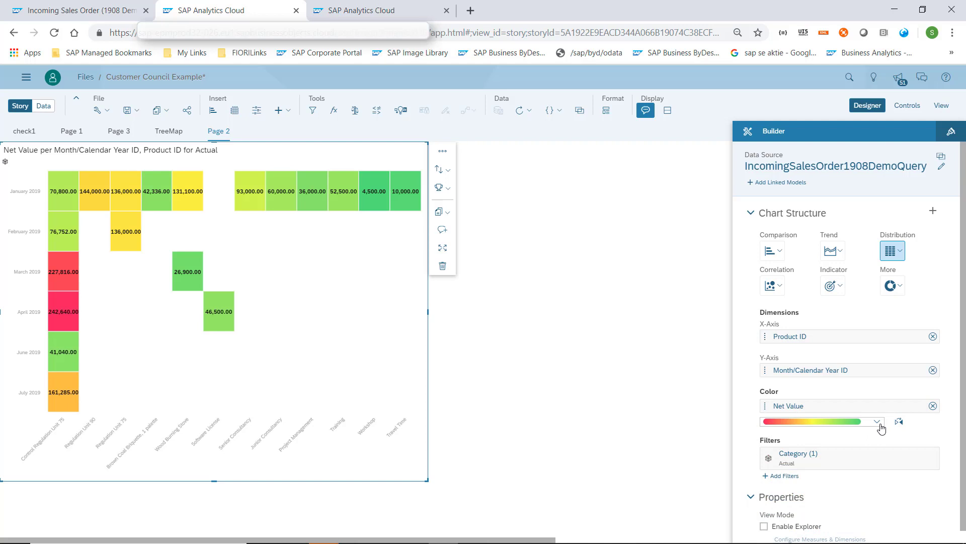
click(899, 422)
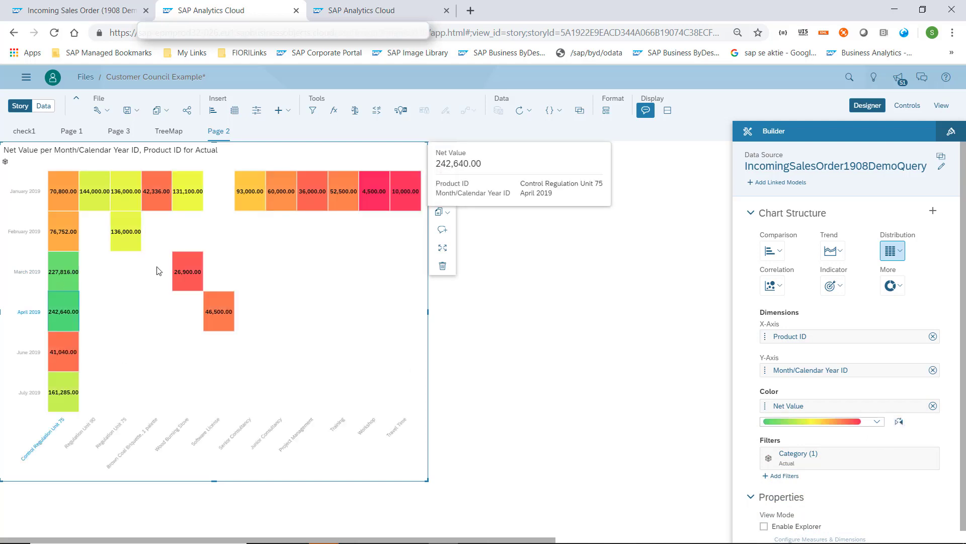
mouse_move(394, 206)
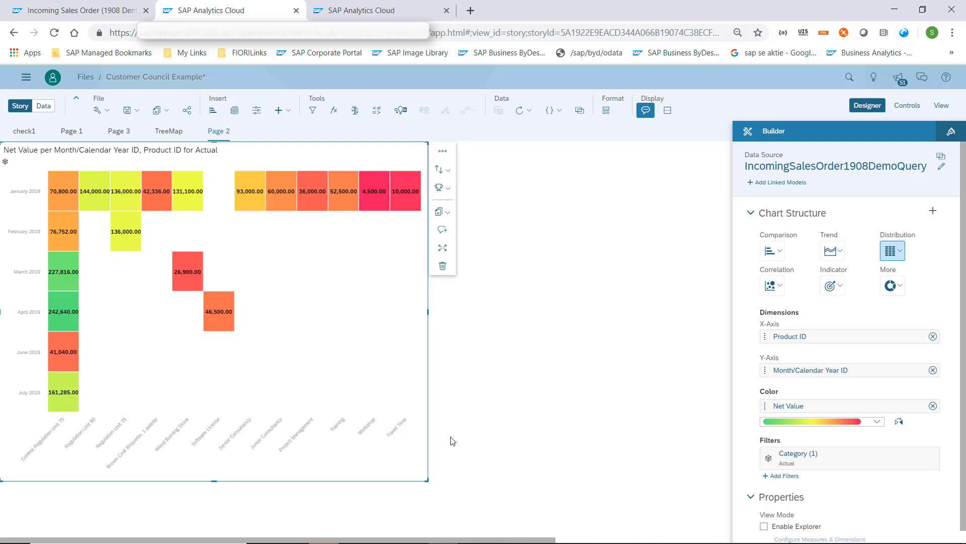
- Rename Page 2 to 'Heatmap' and save the story
click(234, 133)
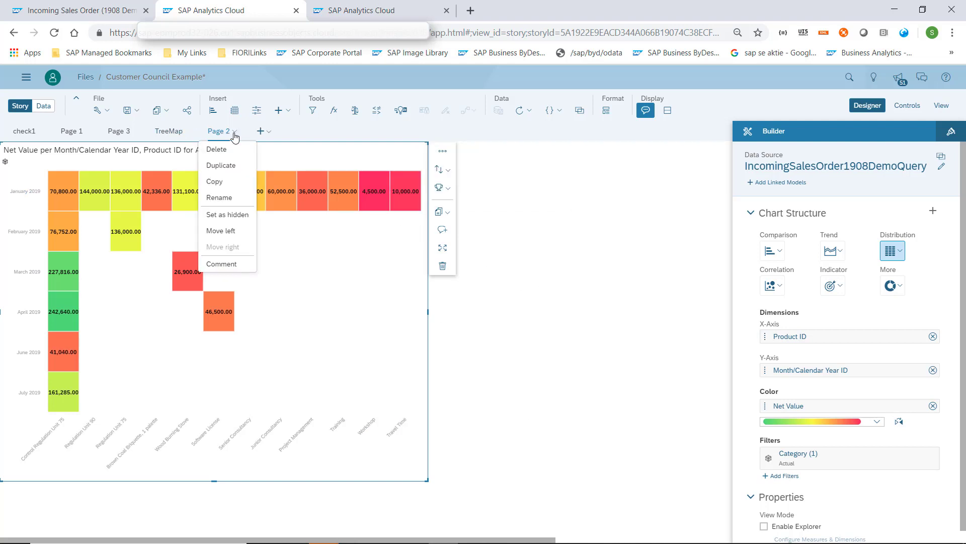
click(219, 197)
drag(367, 305, 314, 302)
text(Heatmap)
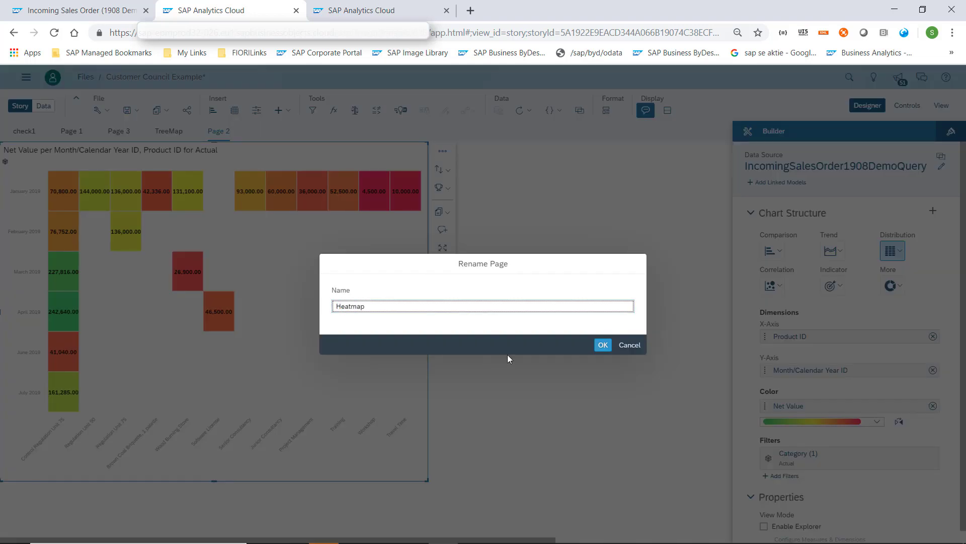
click(602, 345)
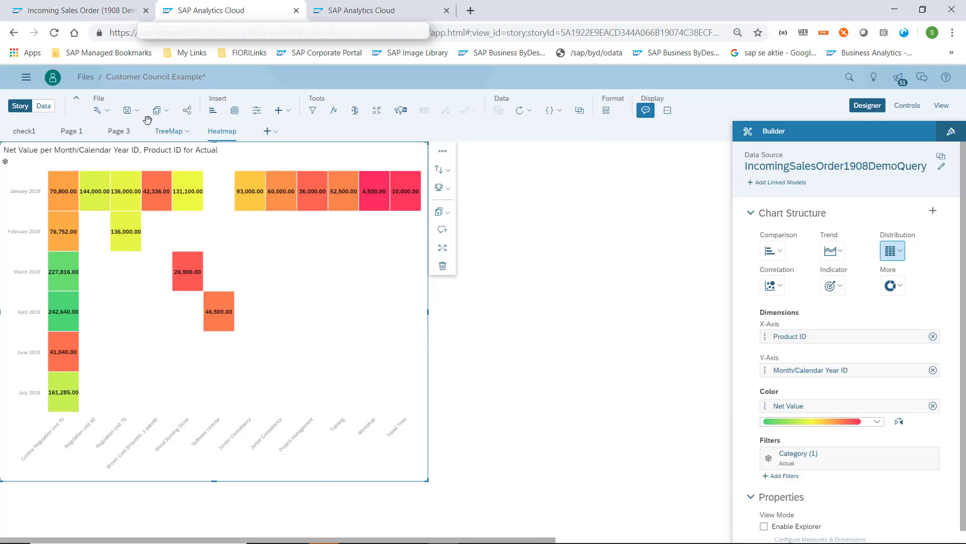
click(129, 109)
click(138, 126)
- Select the Heatmap page ID at the end of the story's URL
click(509, 208)
click(498, 33)
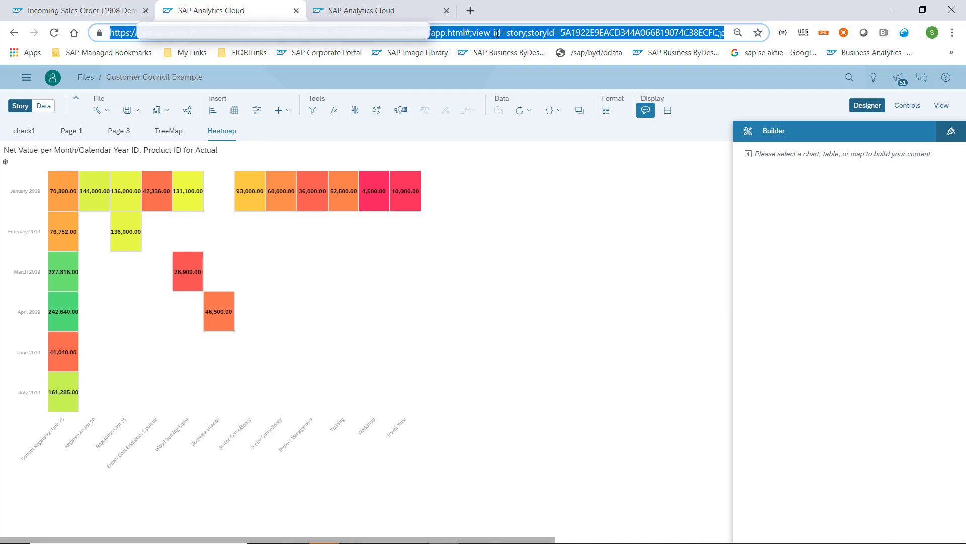
key(End)
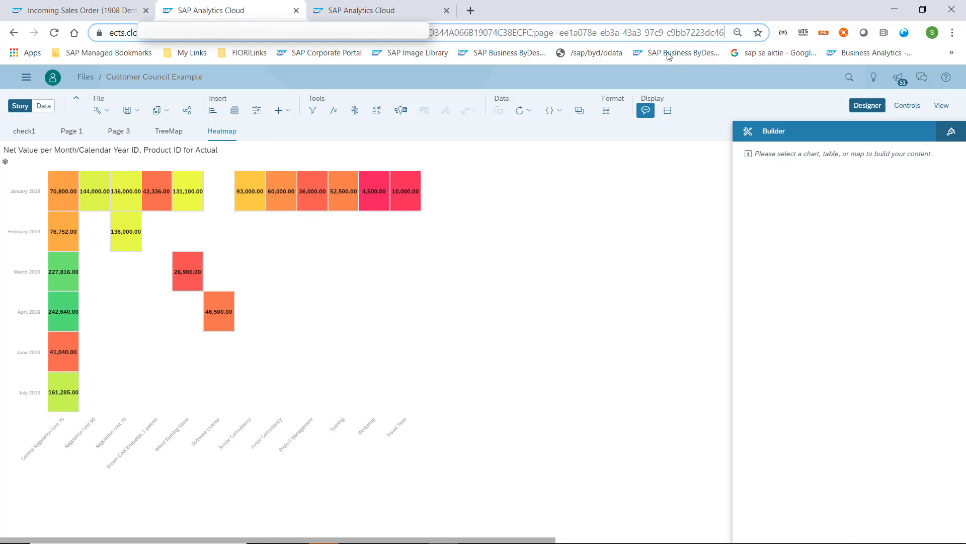
drag(536, 34, 725, 31)
key(ctrl+c)
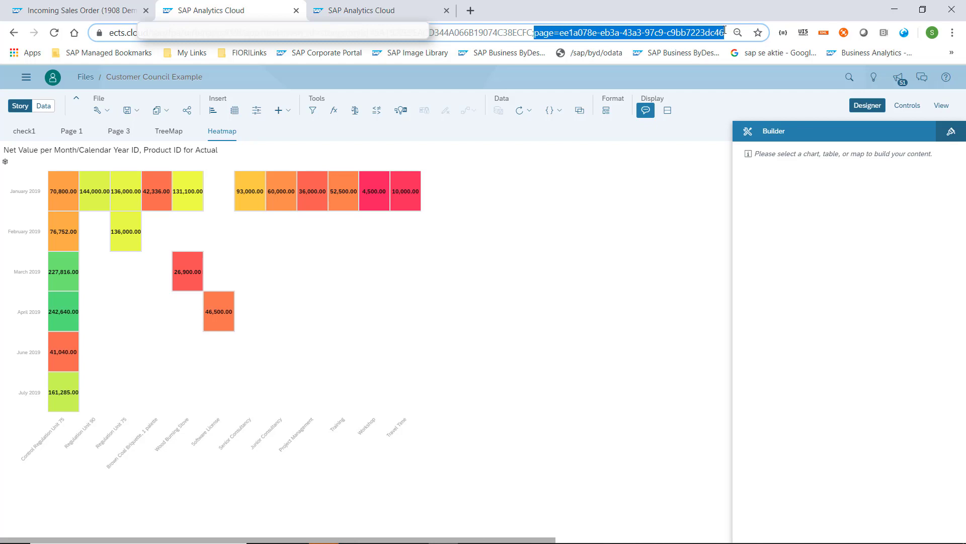
- Open the Embed SAC Story mashup for editing via Application and User Management > Mashup Authoring
click(101, 11)
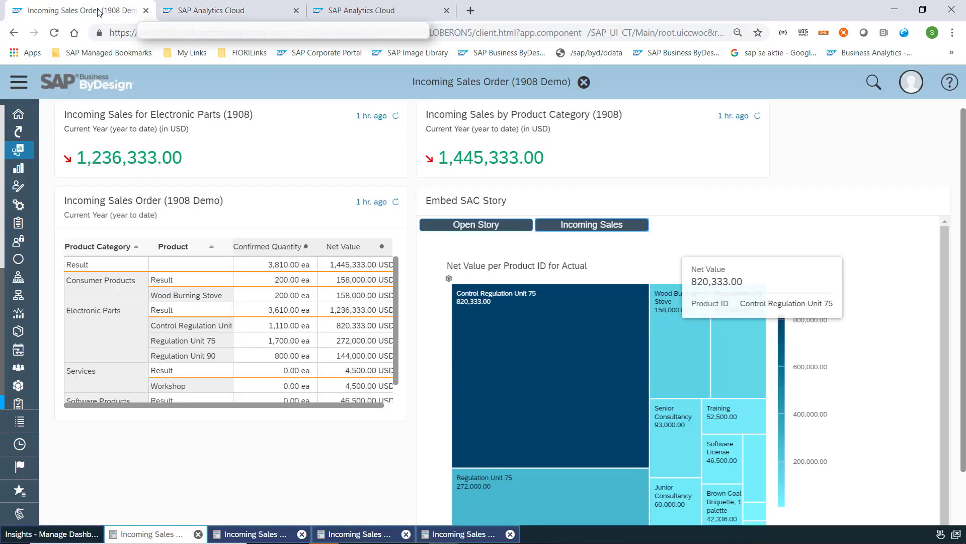
click(18, 81)
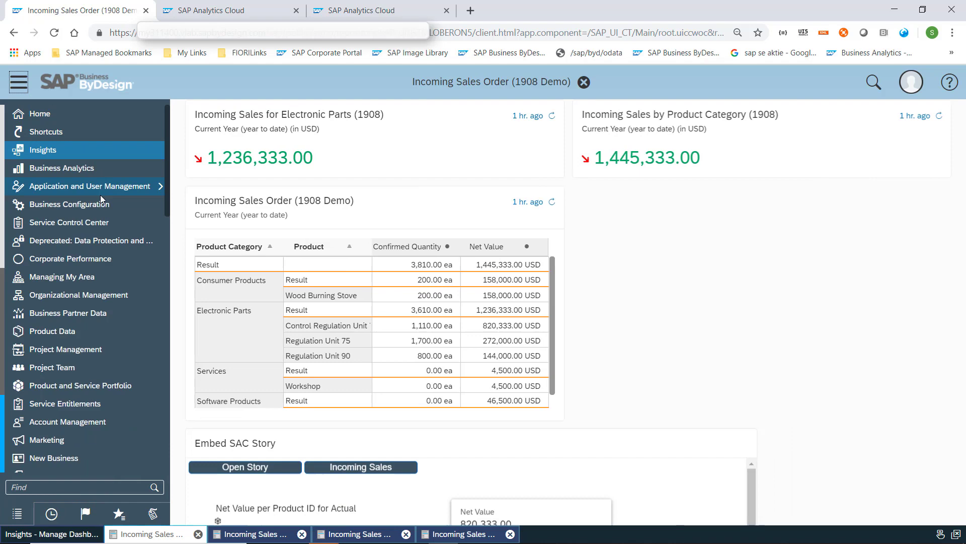
click(102, 185)
click(814, 529)
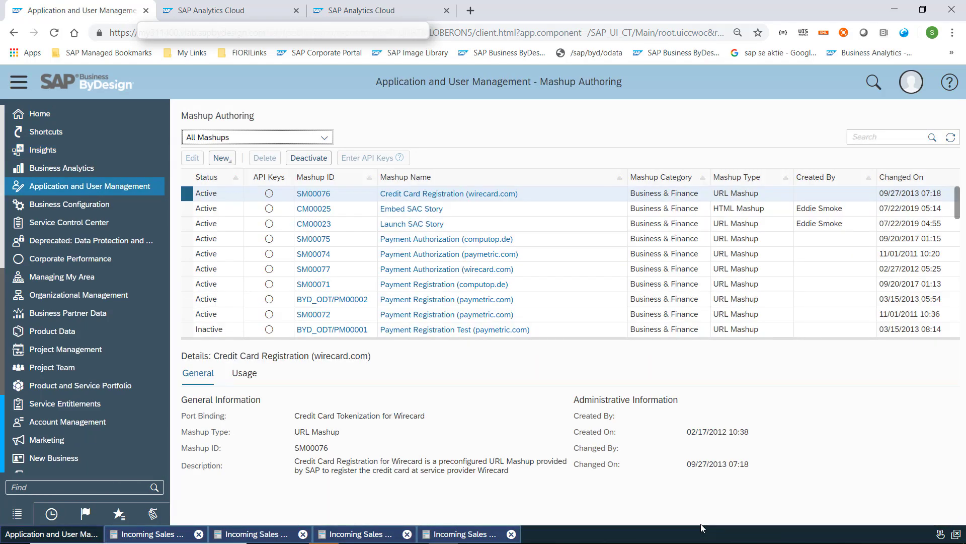
click(200, 211)
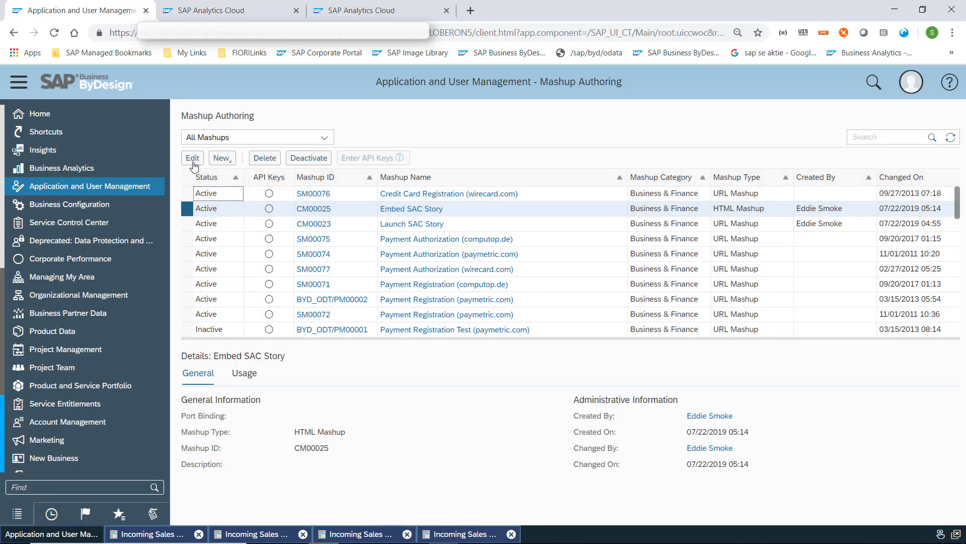
click(193, 159)
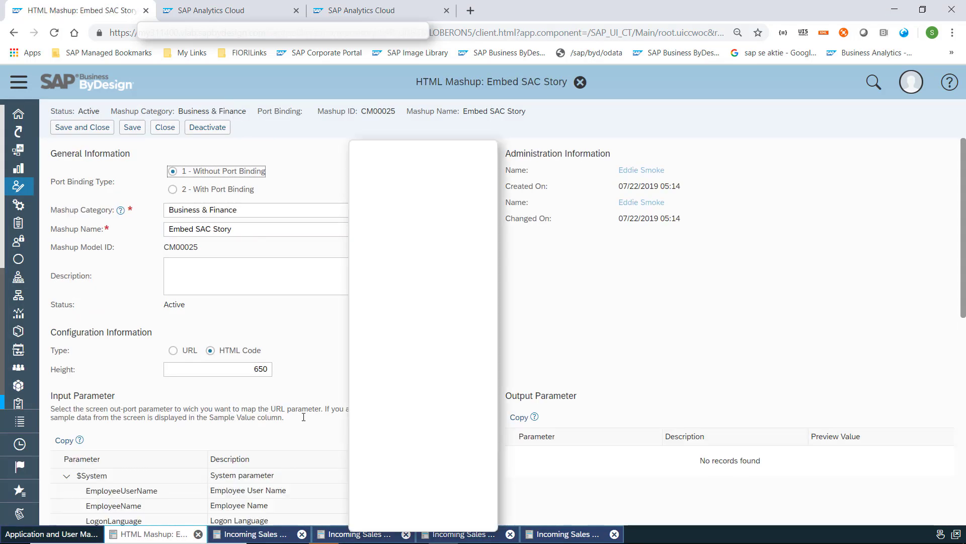
- Replace the iframe's old page ID with the pasted Heatmap page ID in the HTML code
scroll(328, 448, down, 1)
scroll(331, 459, down, 8)
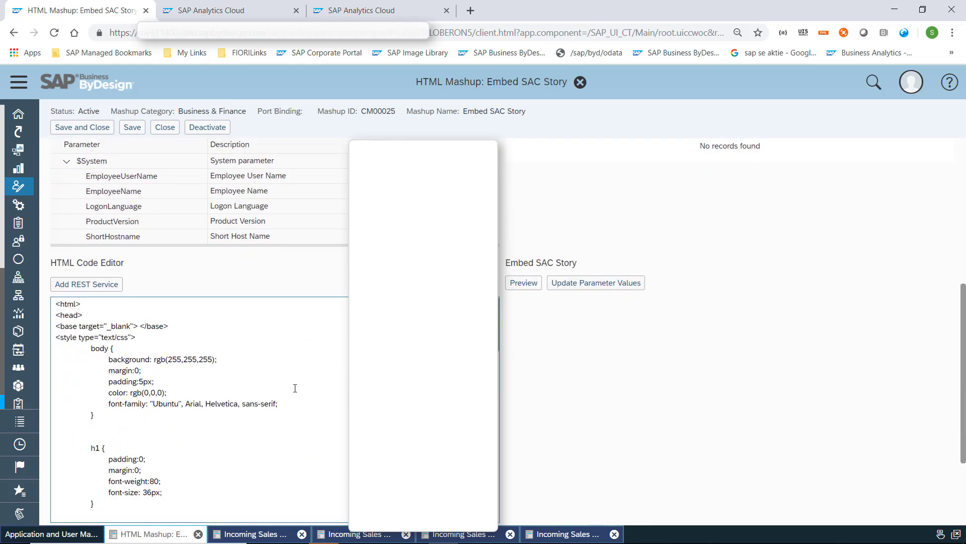
scroll(288, 383, down, 10)
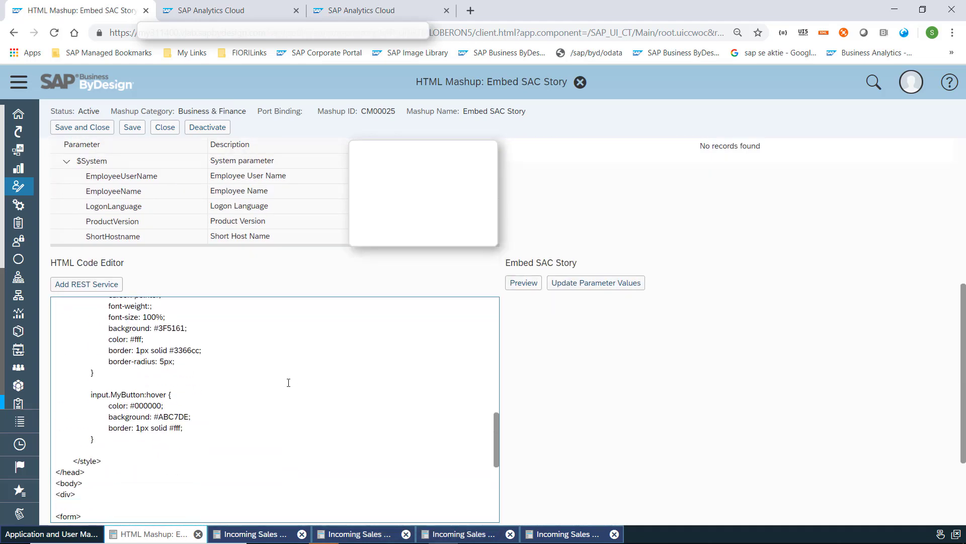
scroll(289, 382, down, 5)
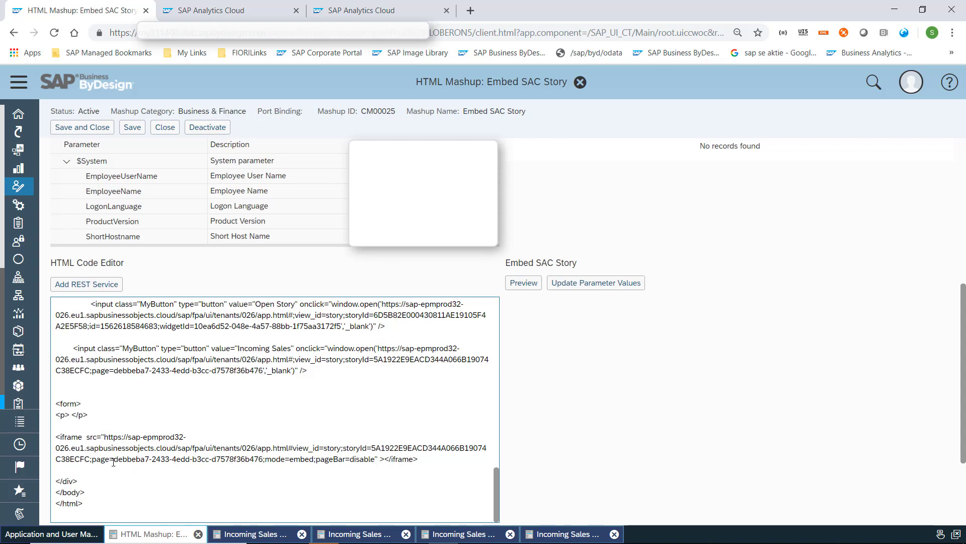
drag(95, 459, 264, 460)
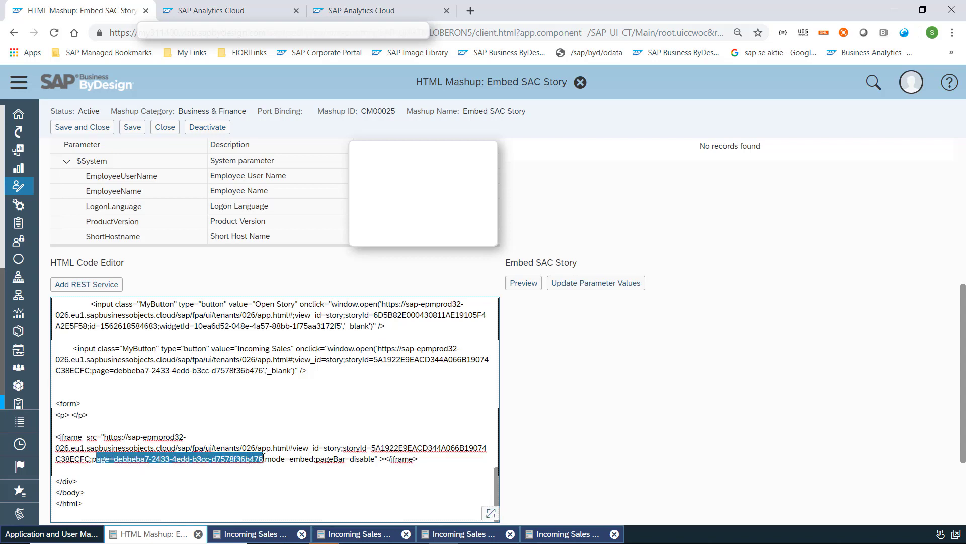
key(ctrl+v)
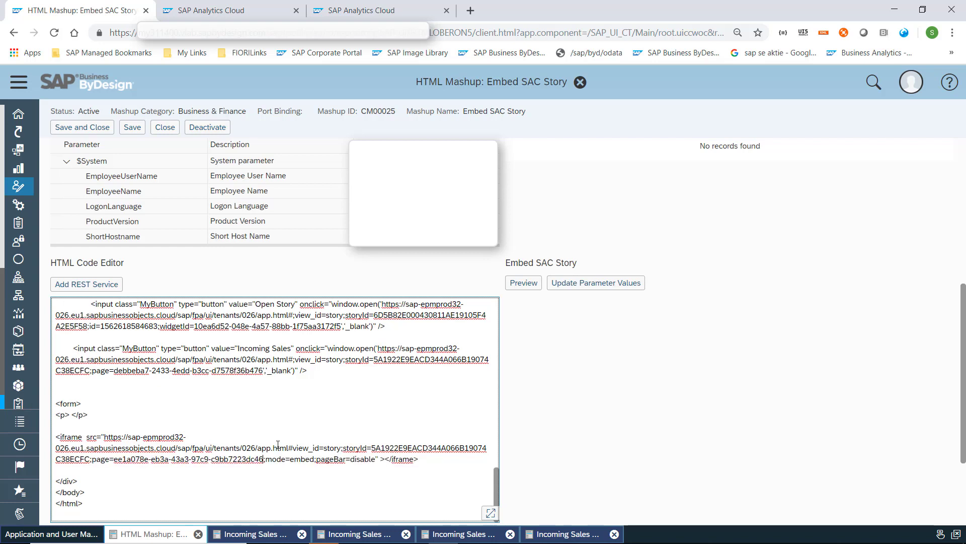
- Save the mashup, then deactivate and reactivate it
click(132, 127)
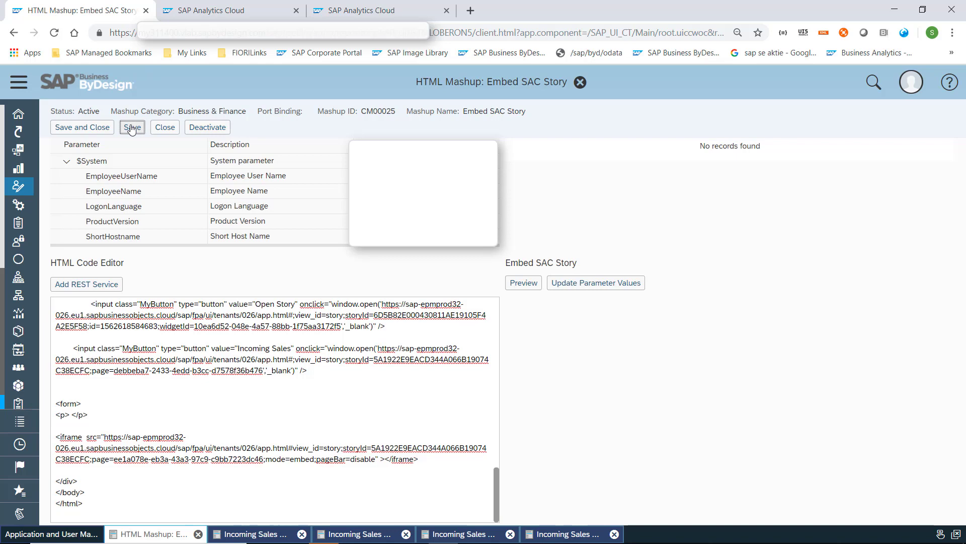
click(208, 128)
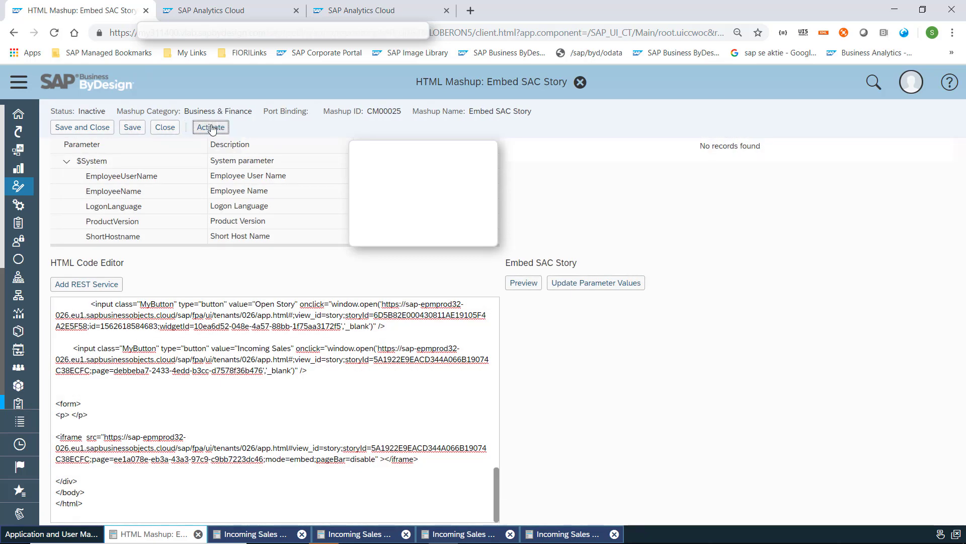
click(211, 128)
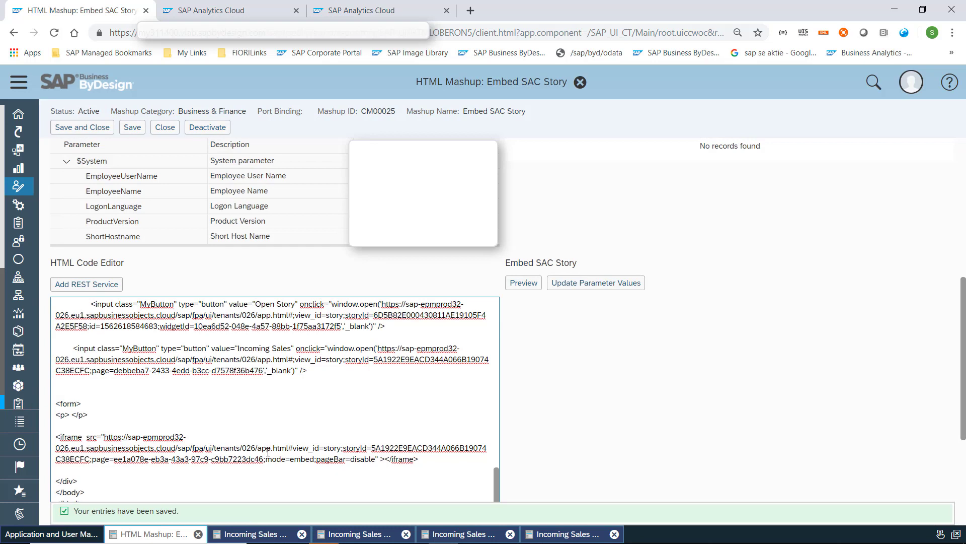